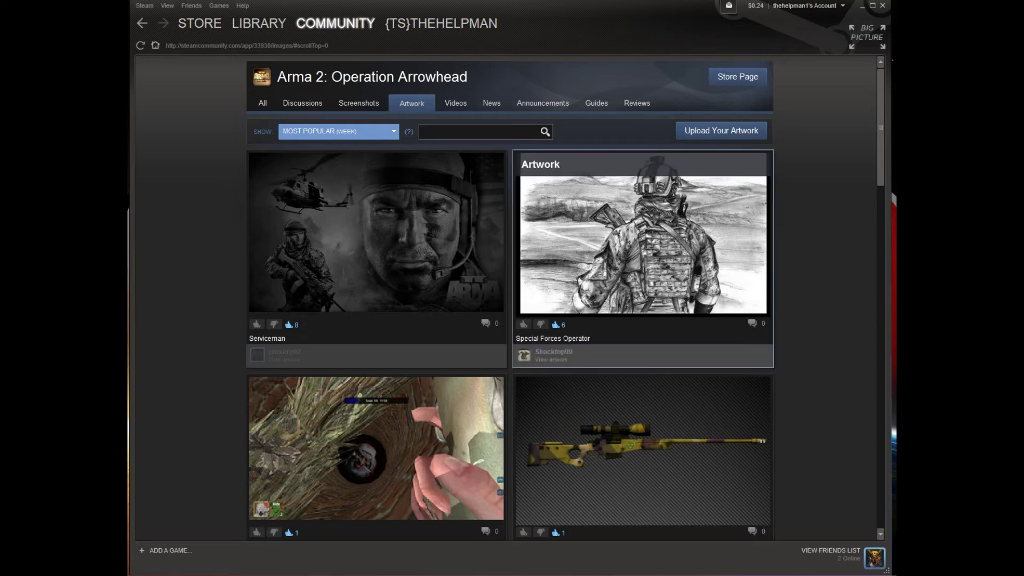
- Open the account's own profile and bring up the showcase editor at the Artwork Showcase
click(441, 23)
scroll(426, 298, down, 10)
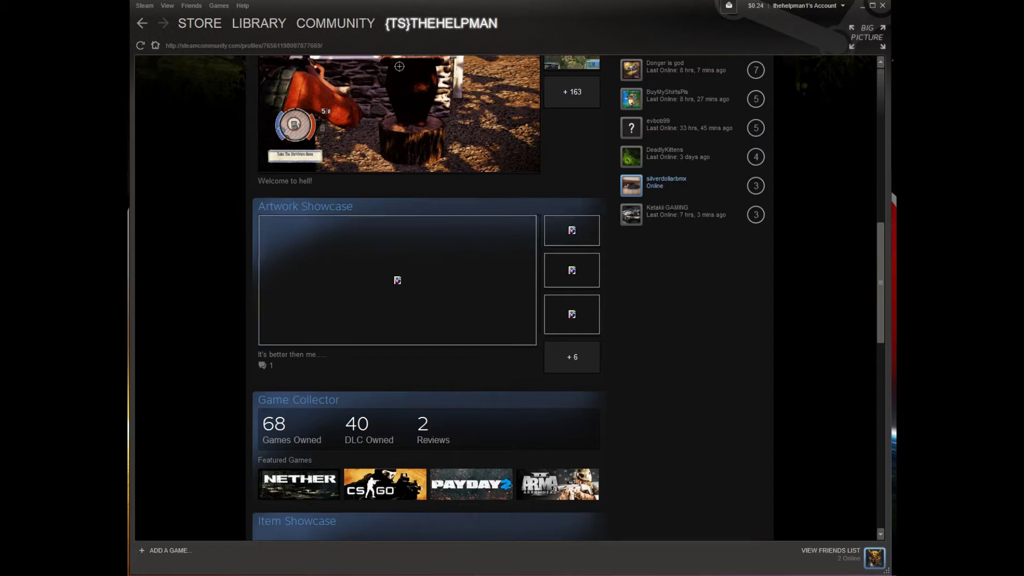
click(553, 206)
scroll(391, 485, down, 8)
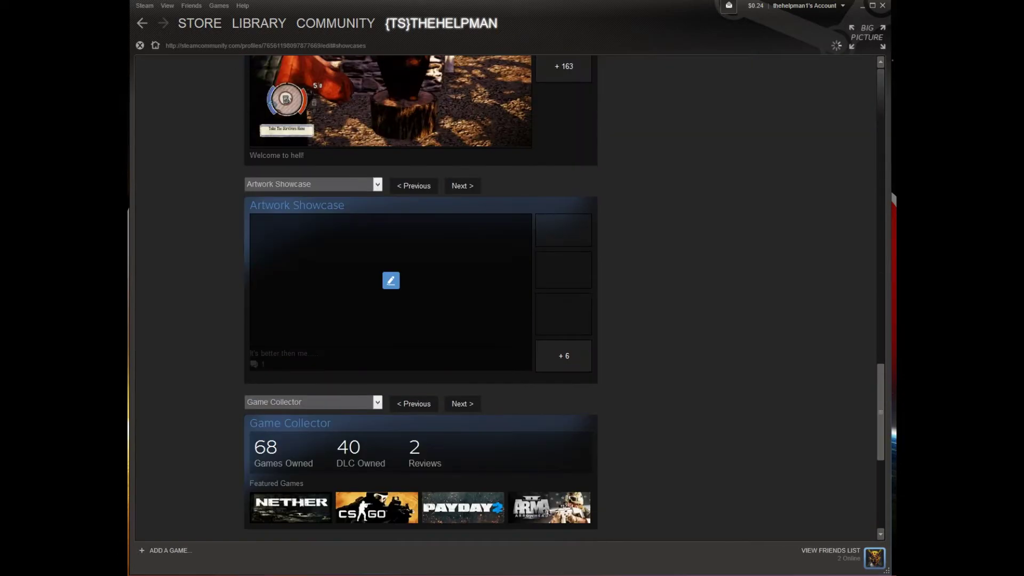
- Open the image selection for the Artwork Showcase's main slot to view the available artwork, and close it
click(388, 194)
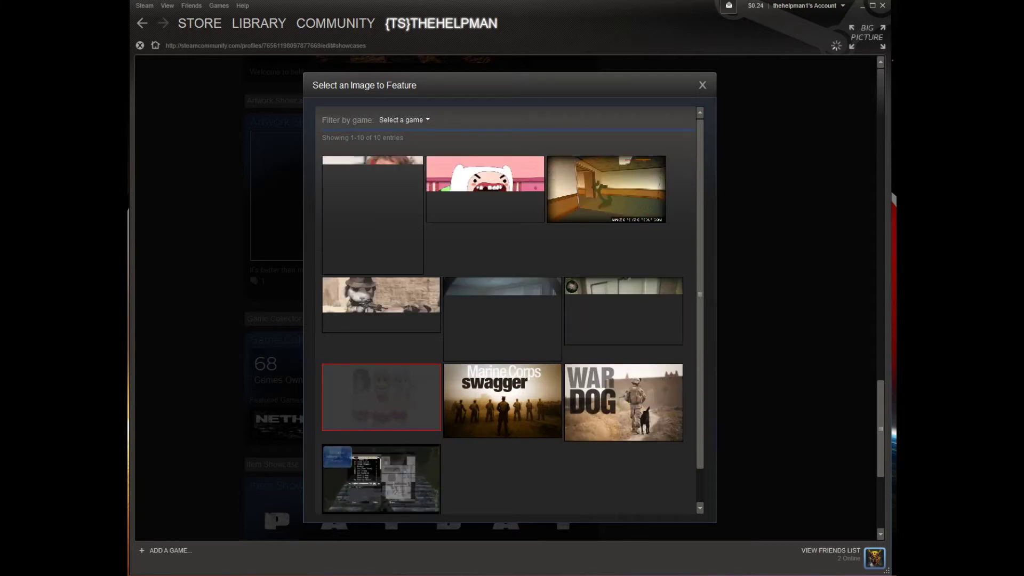
click(622, 311)
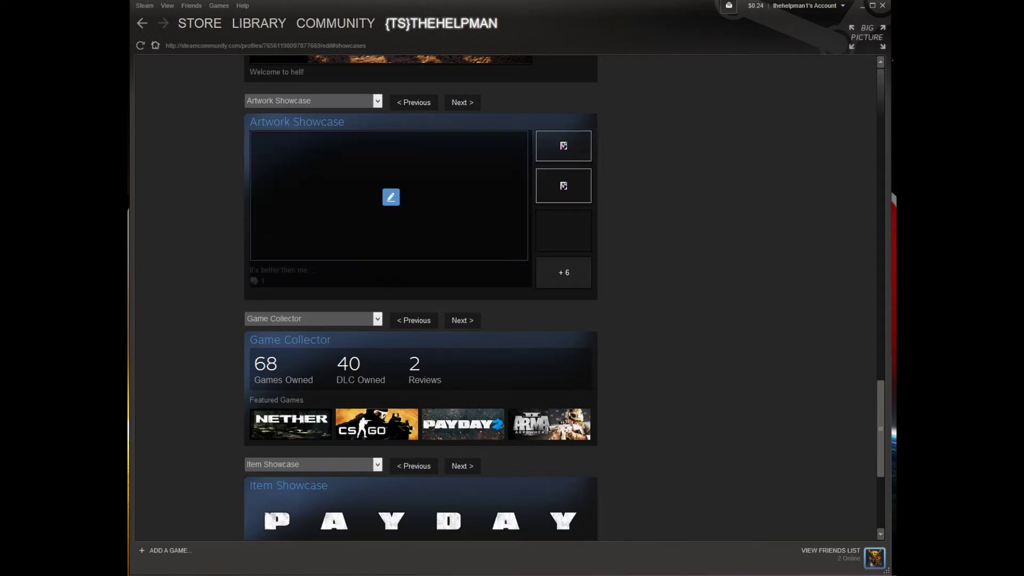
click(391, 198)
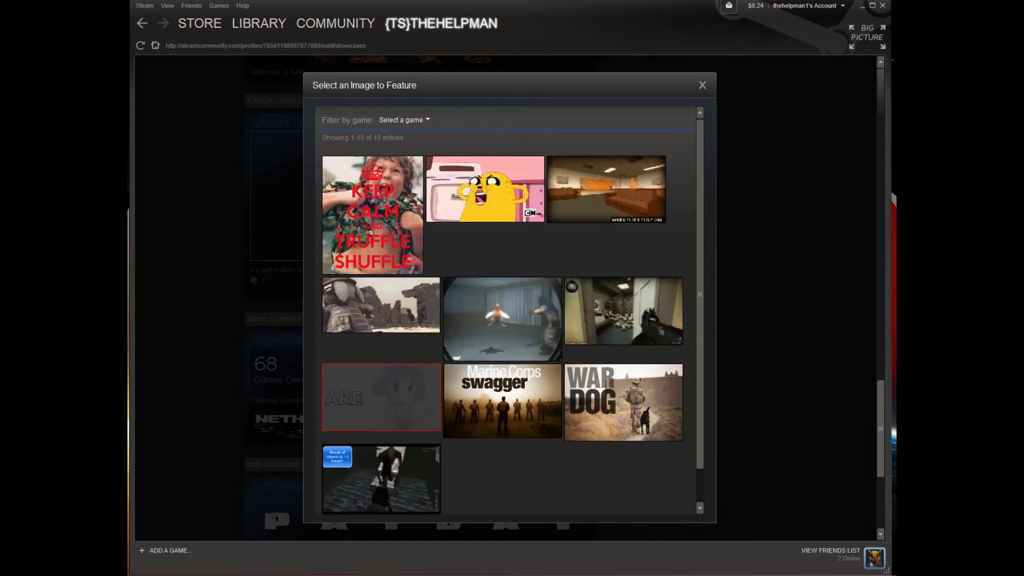
click(701, 84)
- Switch to Google Chrome, search Google for "Cartoon gif" and show the image results
mouse_move(440, 23)
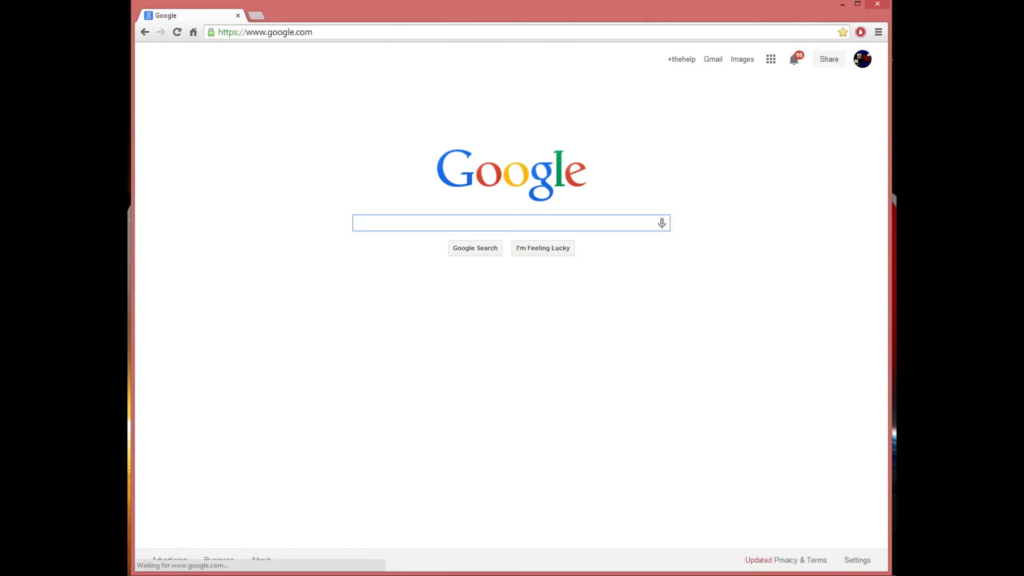
text(cartoon gif)
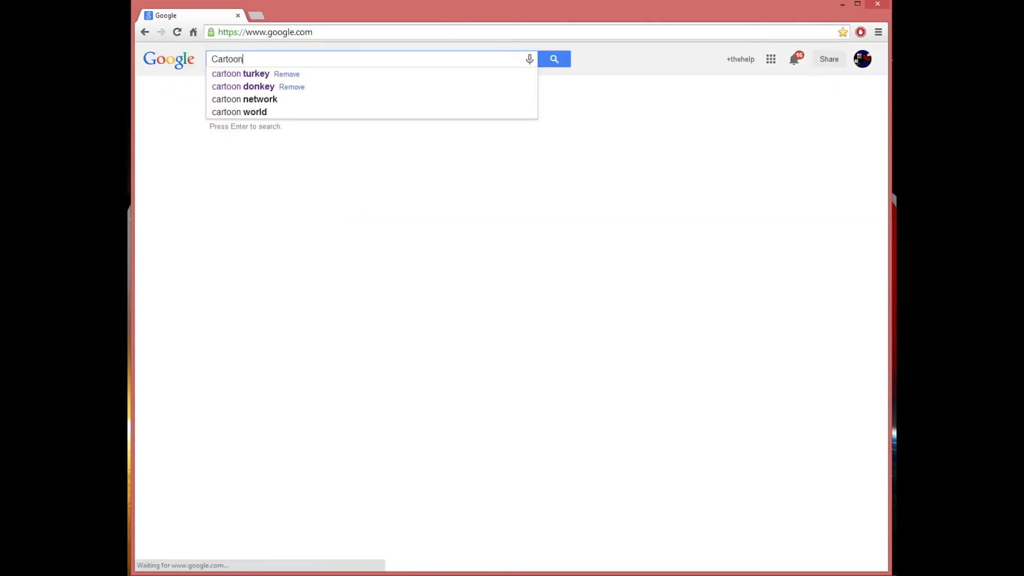
key(Return)
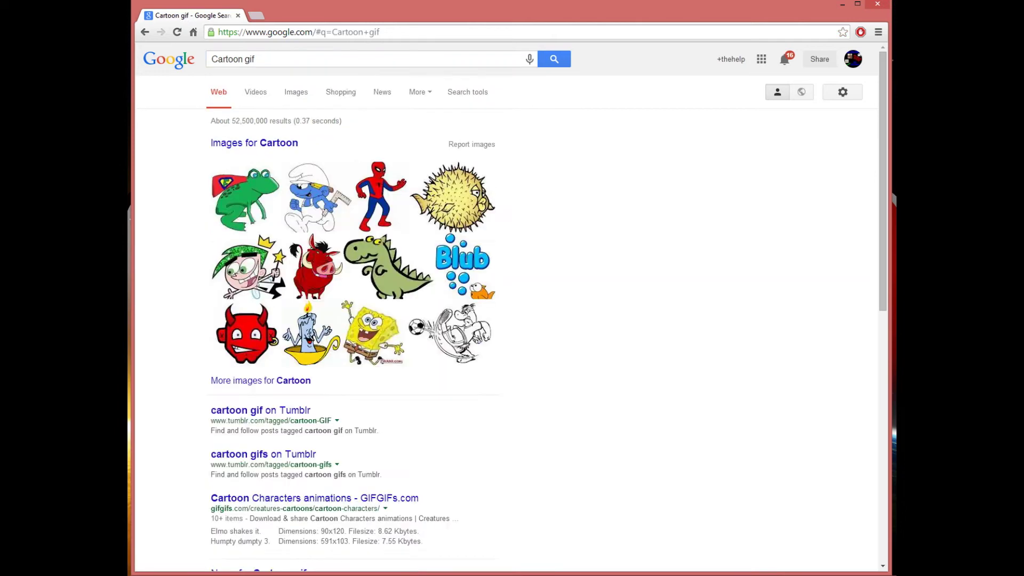
click(255, 92)
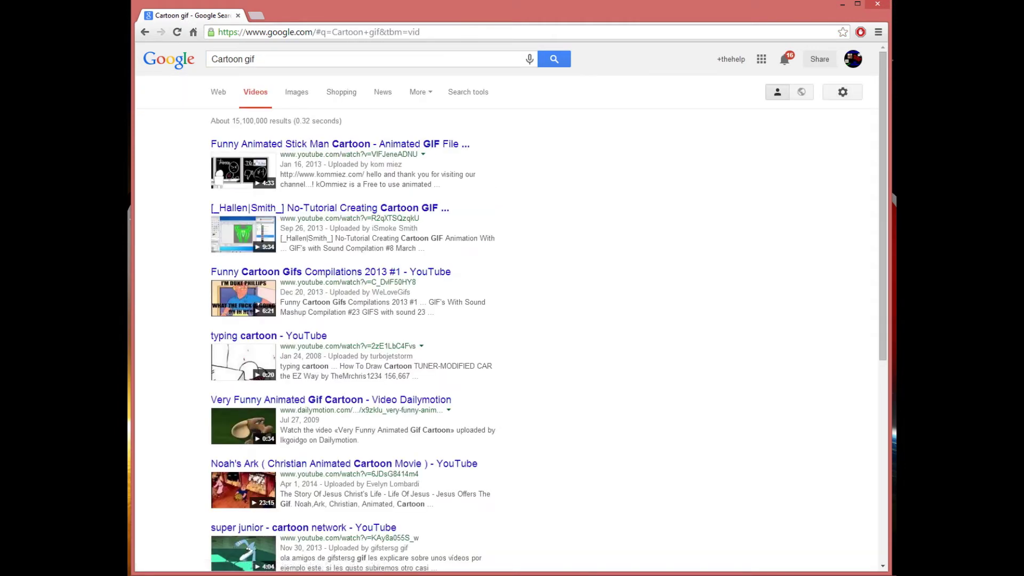
click(296, 92)
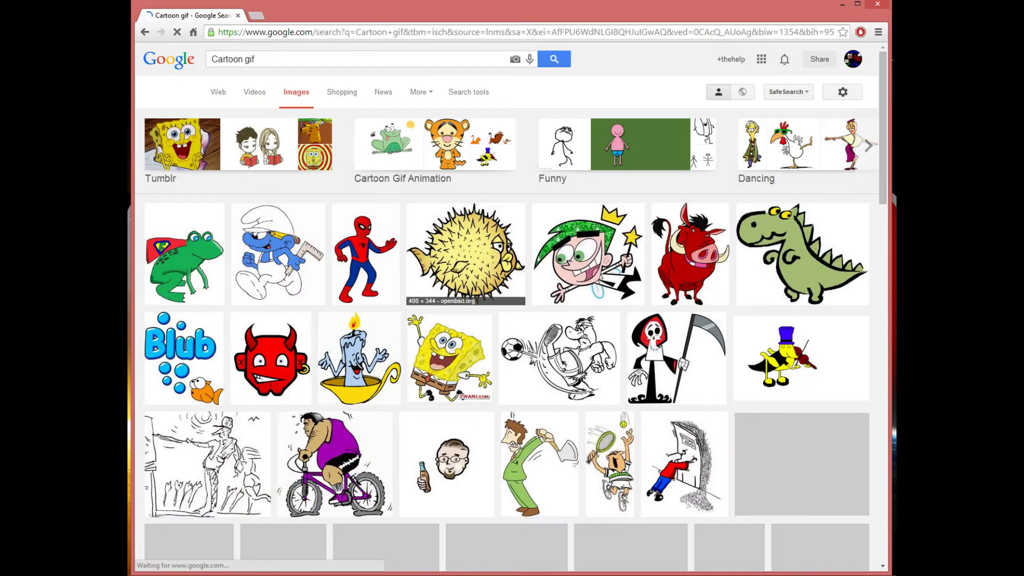
- View the Handy Smurf image from the results at full size, return to the results and close its preview
click(278, 253)
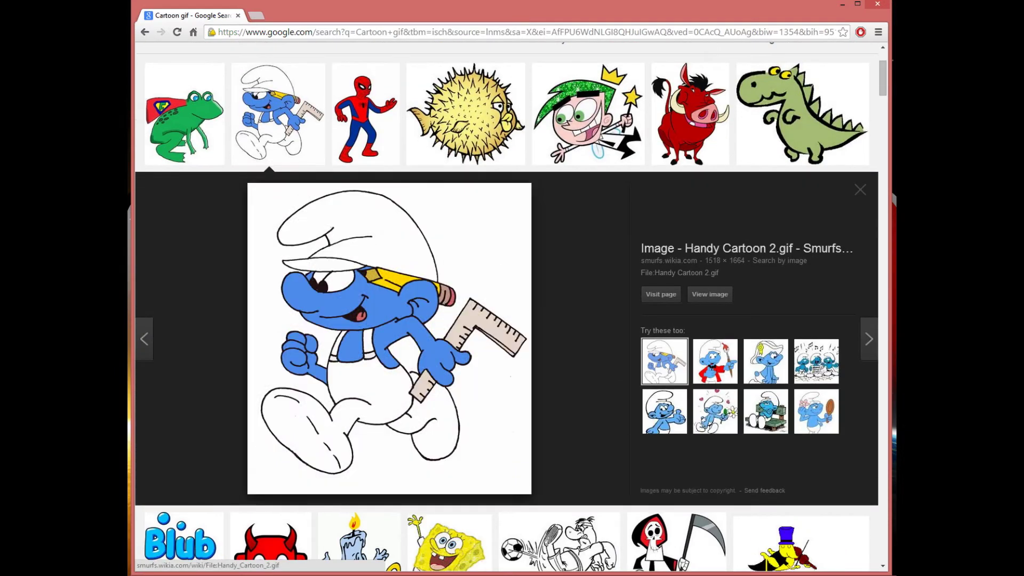
click(710, 295)
key(alt+Left)
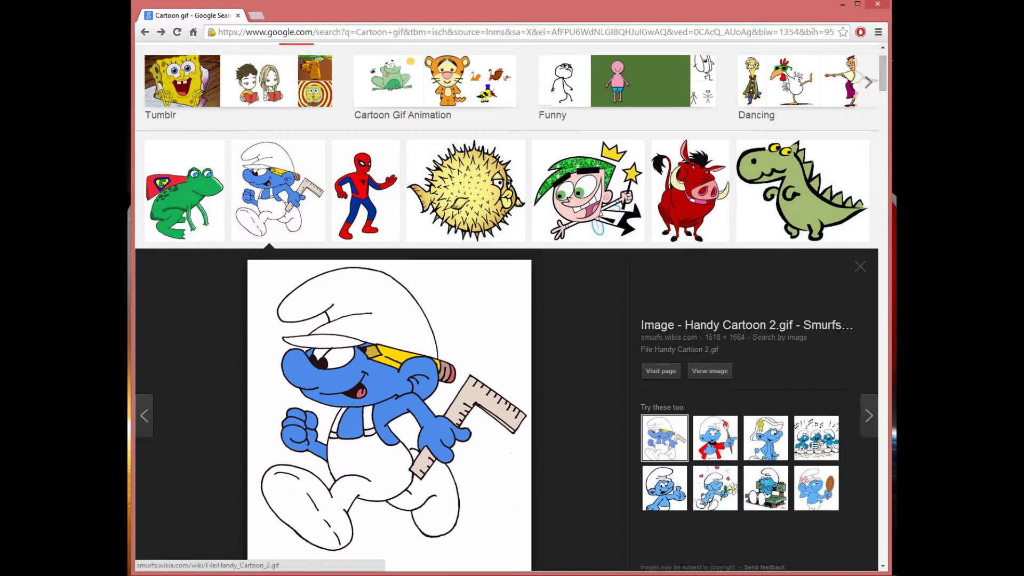
click(860, 267)
- Open the Dancing image group, view its yellow chicken picture, return to the results and close the group
click(794, 85)
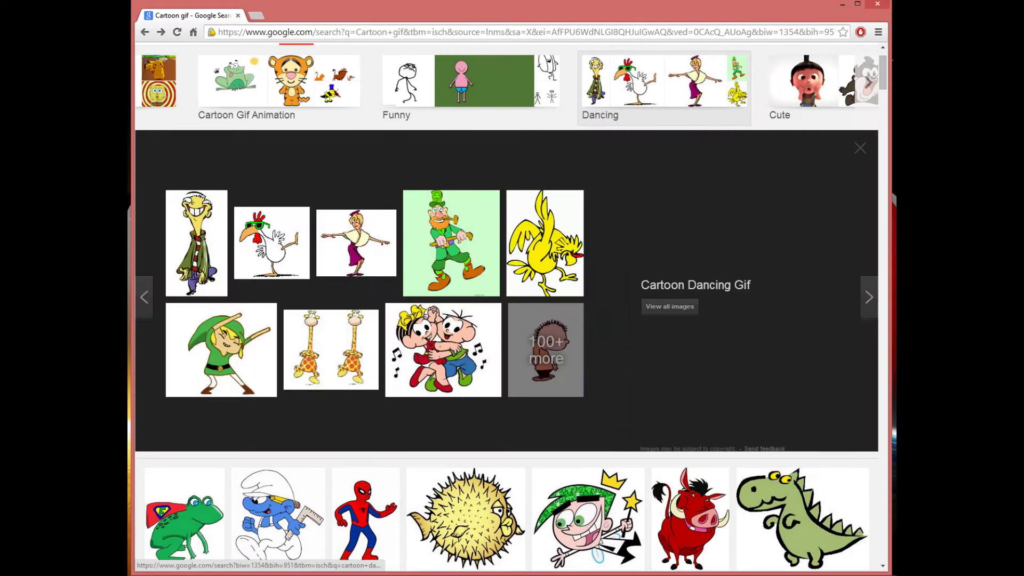
click(543, 242)
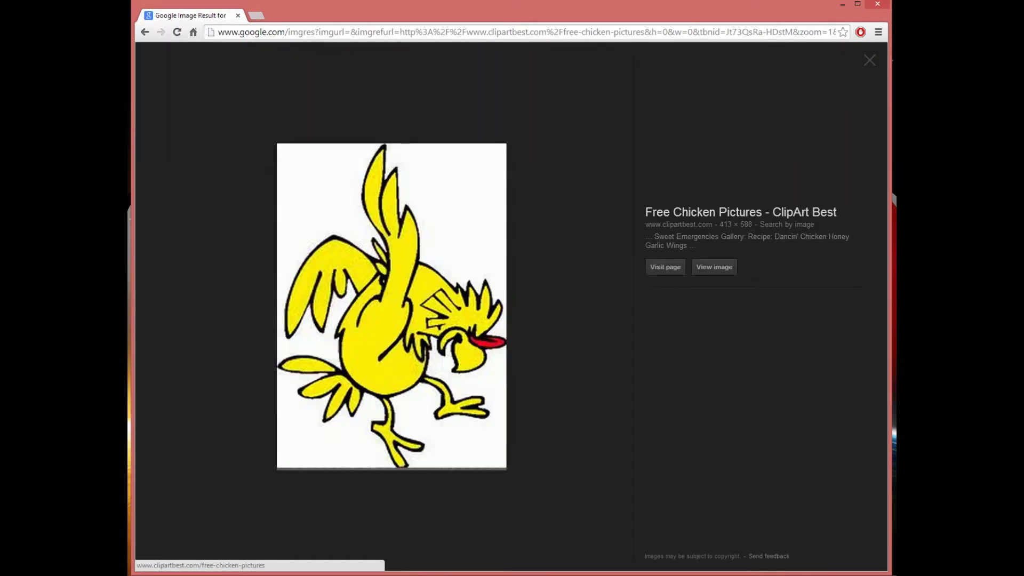
click(144, 32)
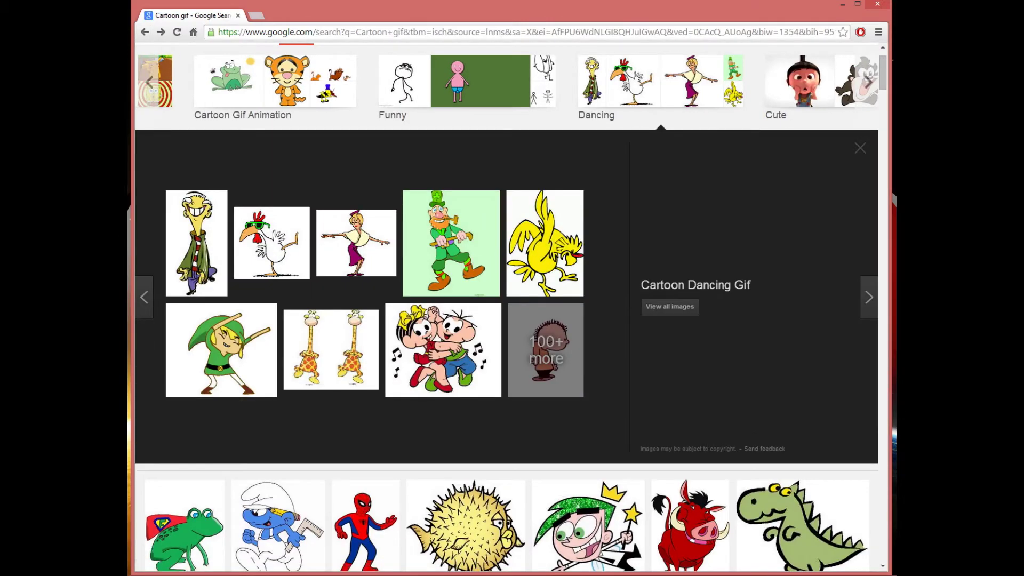
key(Escape)
- Browse the cartoon image results, view the "Blub" fish image at full size, and return to the results
scroll(609, 178, down, 4)
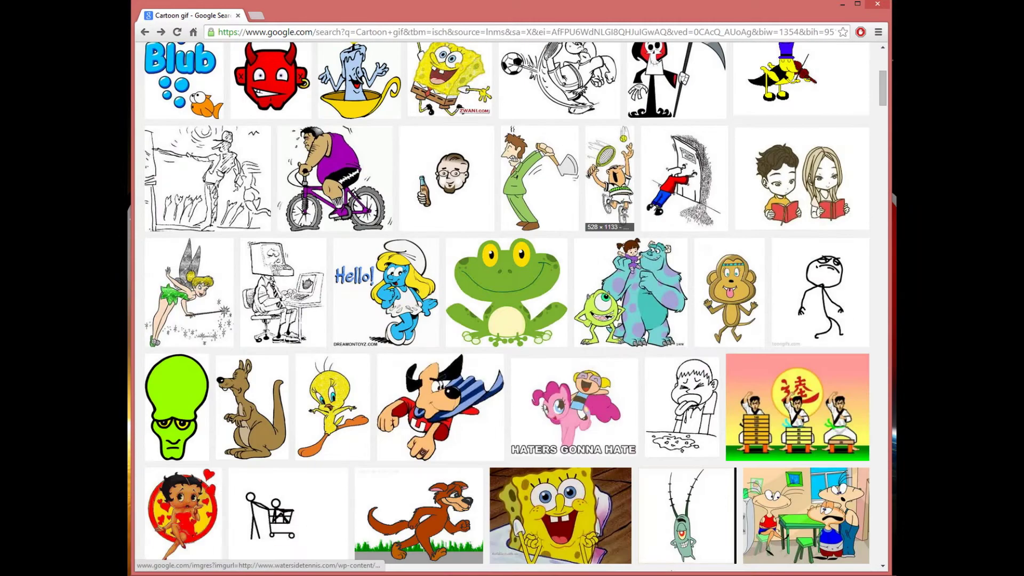
scroll(609, 176, down, 12)
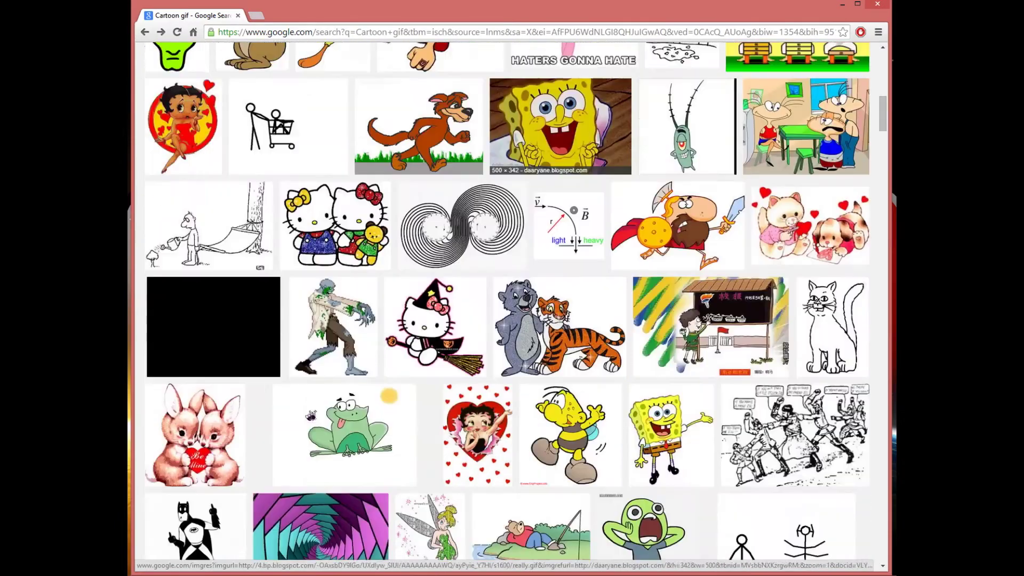
scroll(181, 357, up, 17)
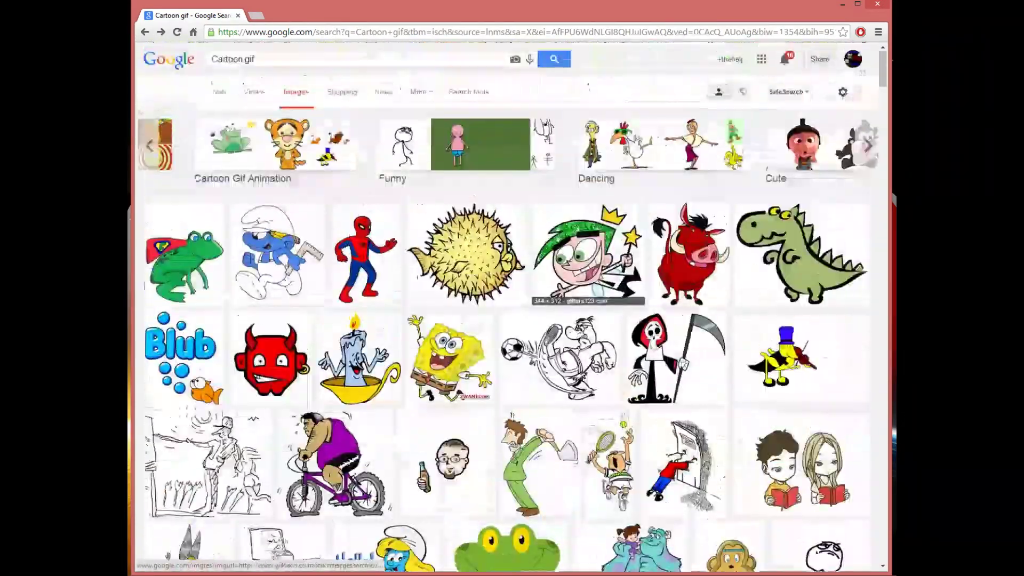
click(181, 357)
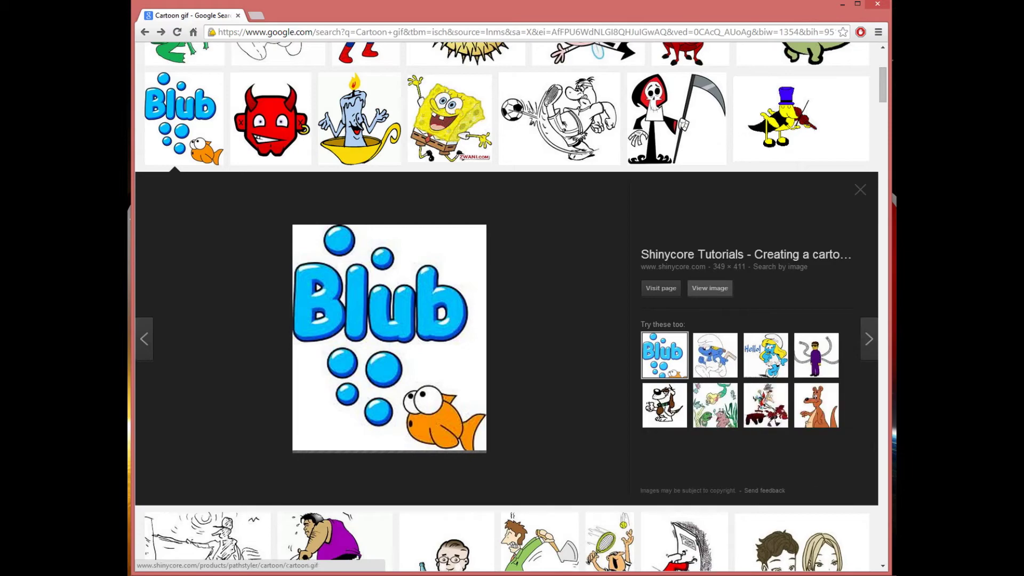
click(709, 289)
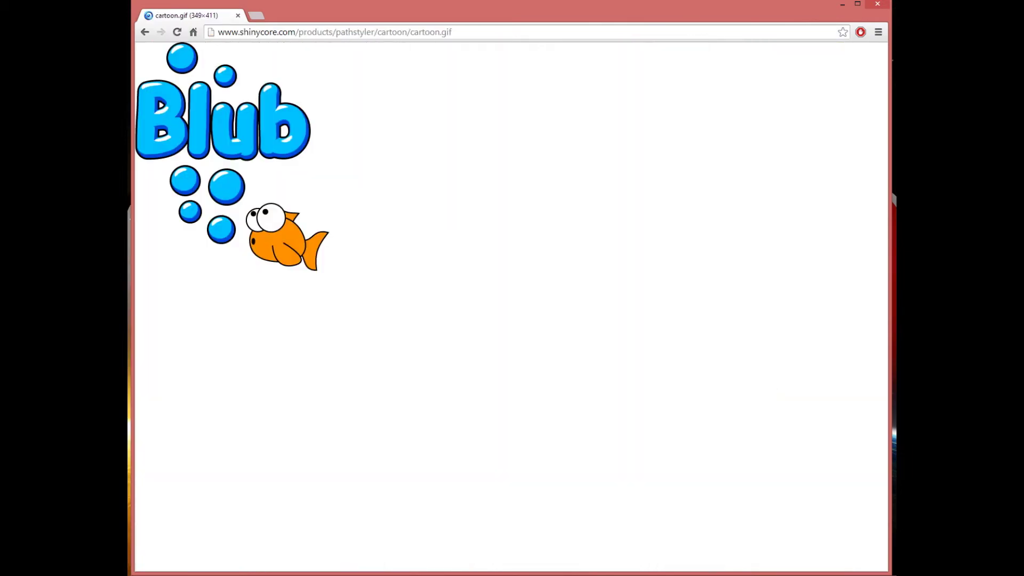
key(alt+Left)
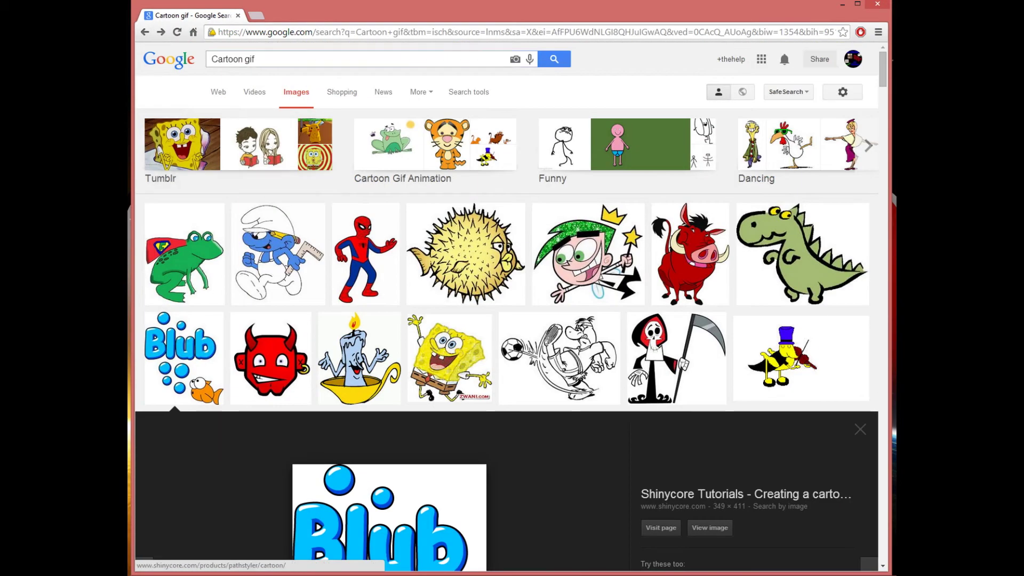
- Replace the image search term with "gif" and run the search
triple_click(233, 58)
text(gi)
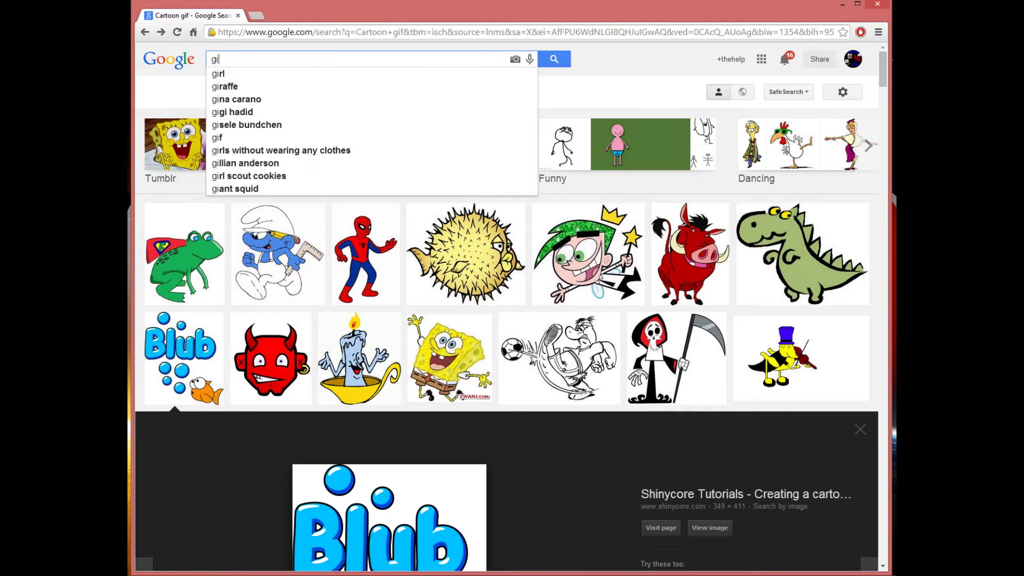
text(f)
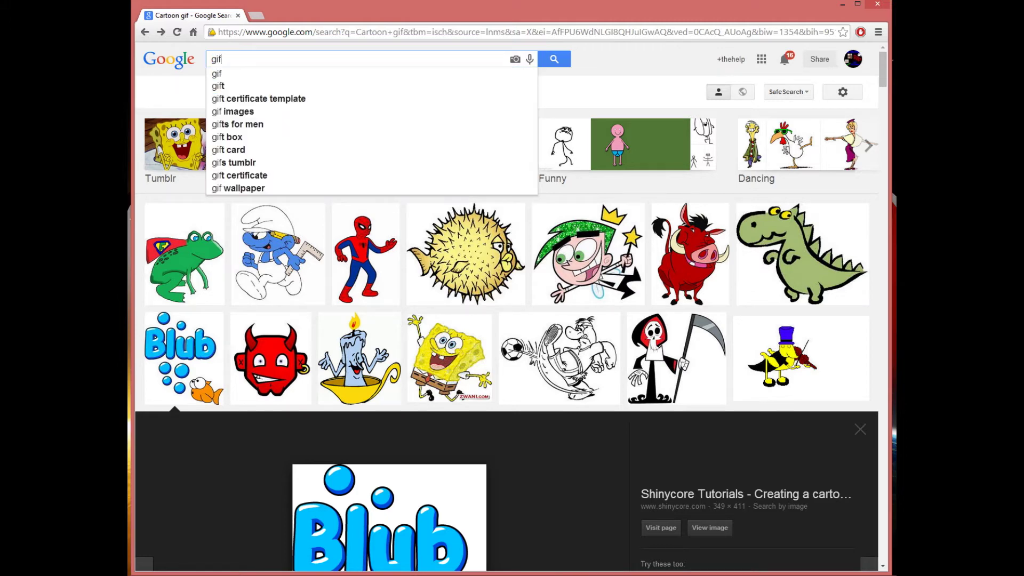
key(Return)
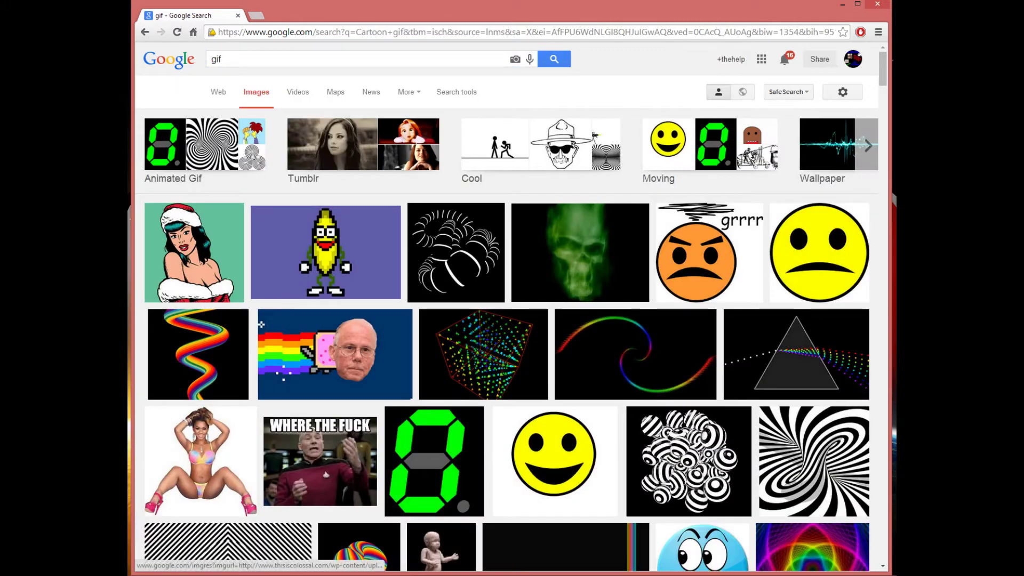
- View the pixel-art dancing banana image at full size and return to the search results
click(325, 256)
click(373, 331)
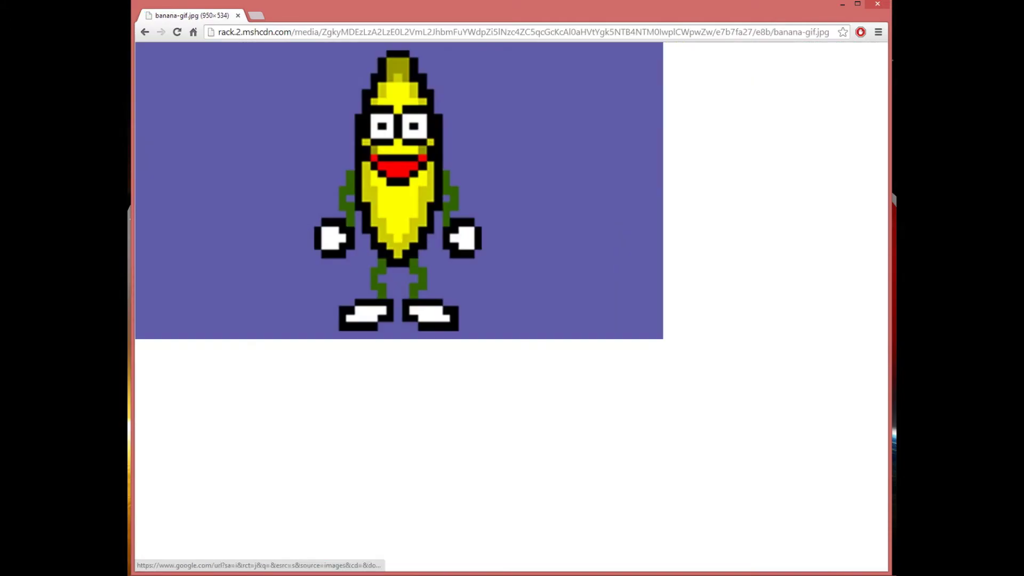
click(144, 31)
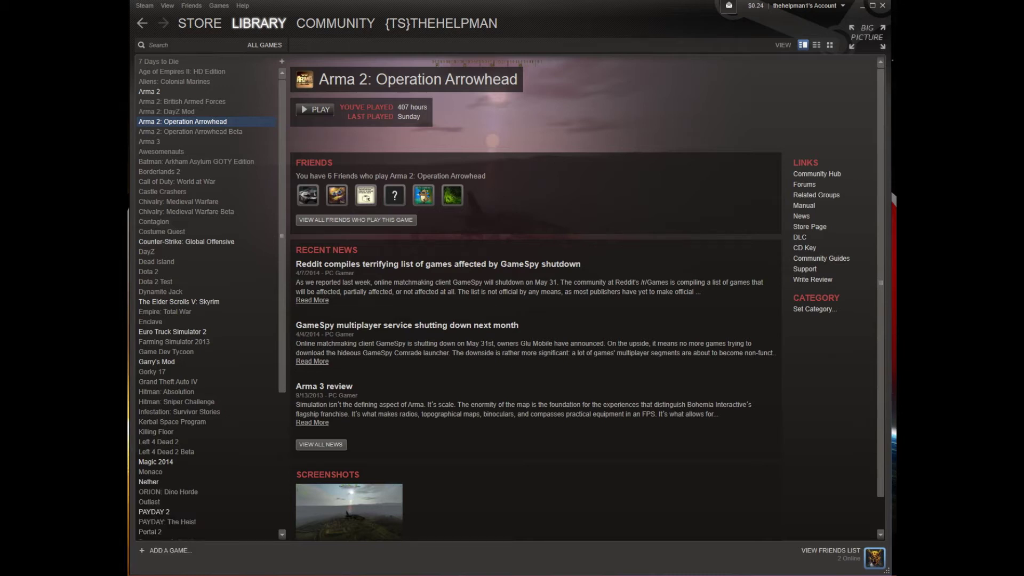
- Bring up the Windows Start screen to look at the pinned programs such as LICEcap, and return to the Steam library
key(super)
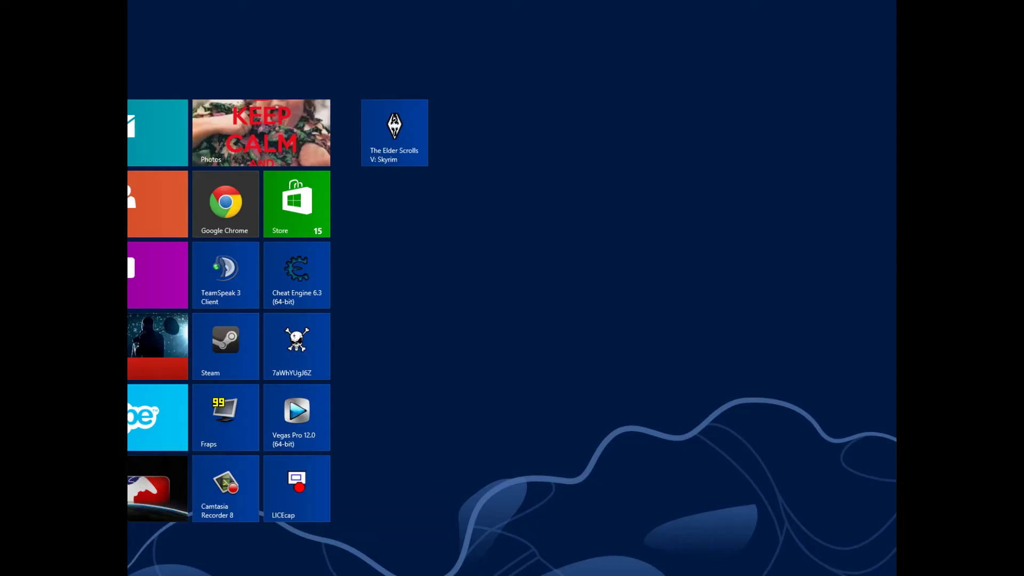
key(super)
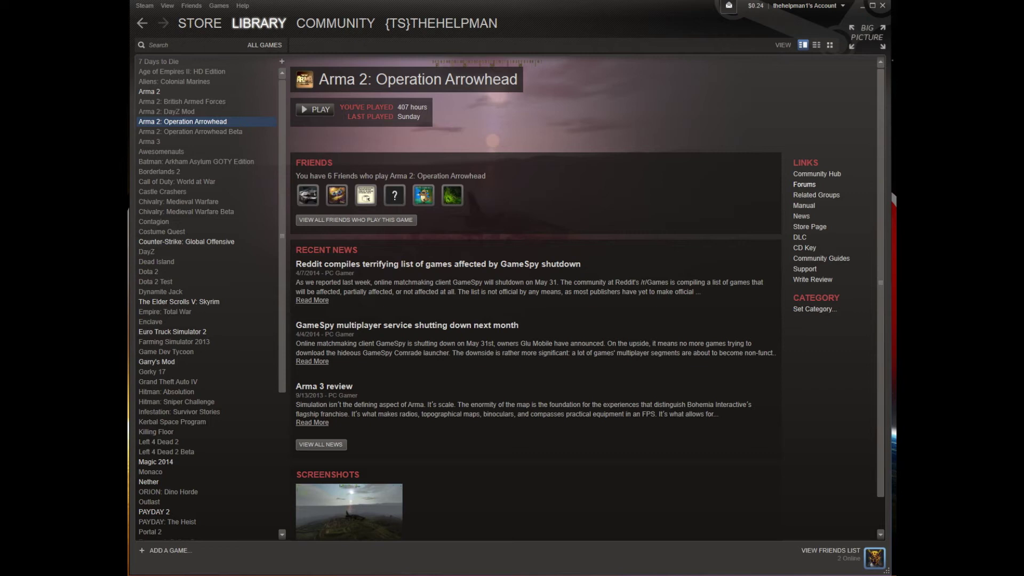
- Open the Community Hub's Artwork section for Arma 2: Operation Arrowhead and bring up the artwork upload form
mouse_move(258, 23)
scroll(200, 299, down, 5)
scroll(200, 299, up, 5)
click(816, 174)
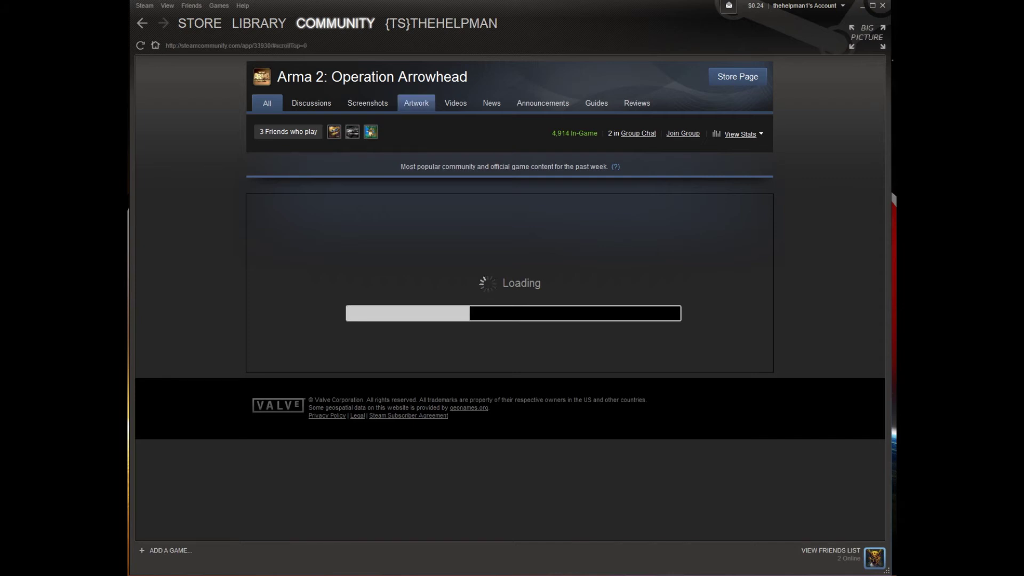
click(415, 103)
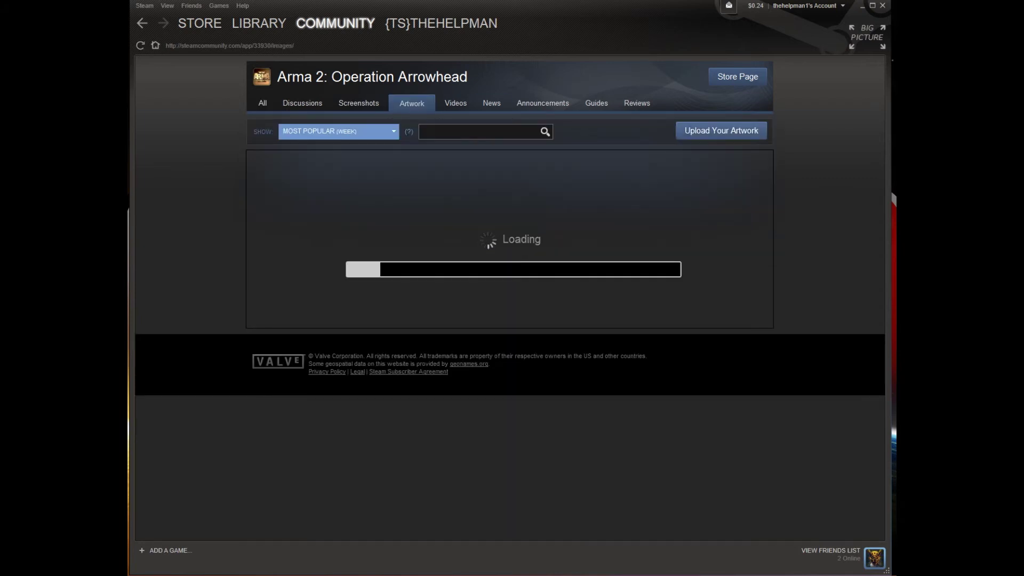
scroll(509, 298, down, 1)
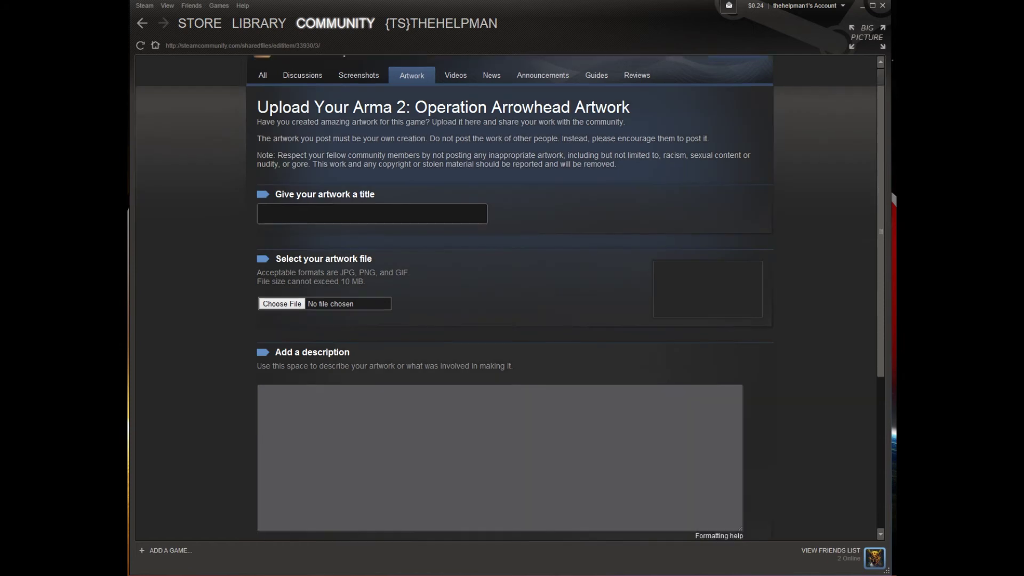
- Highlight the accepted artwork formats on the upload form, open the artwork file selection, and cancel it
drag(340, 273, 410, 272)
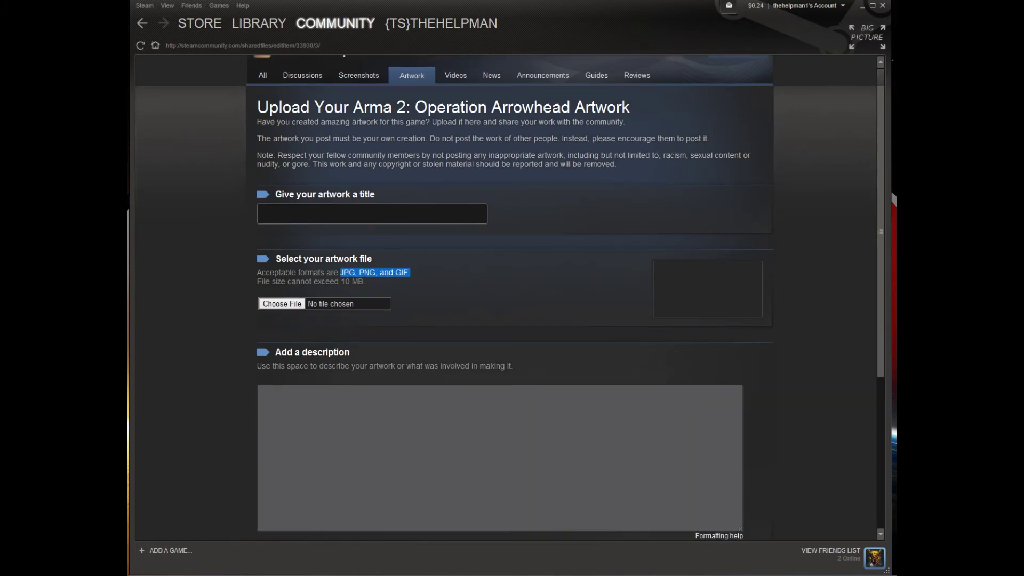
click(409, 272)
click(282, 303)
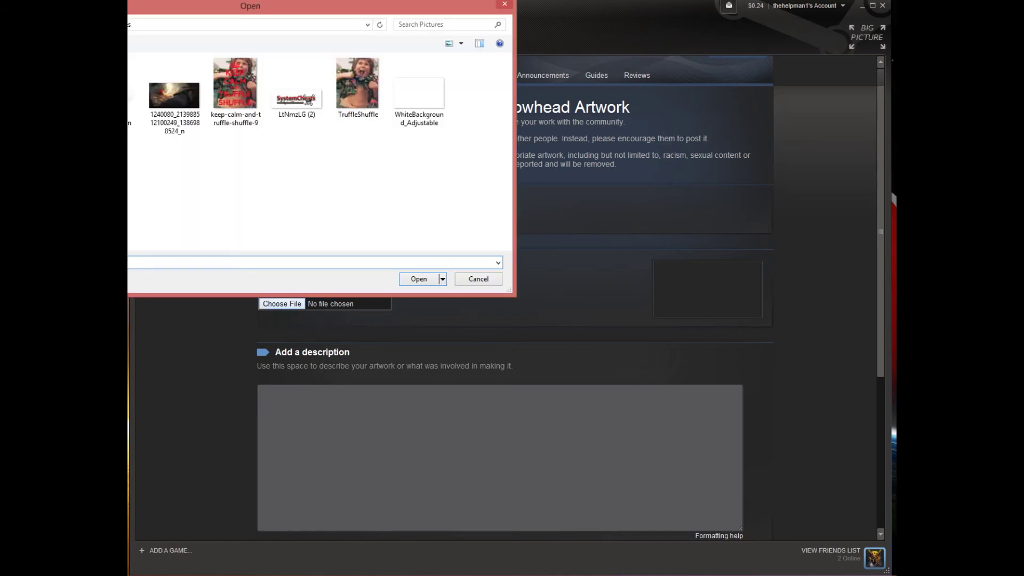
click(505, 4)
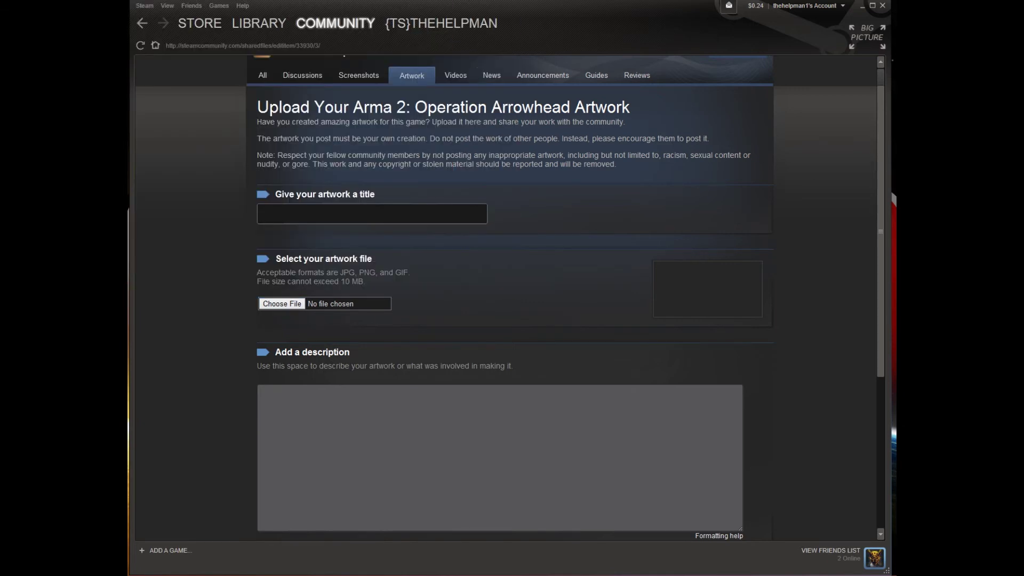
- Look over the upload form's description, visibility and rights sections, and return to the game library
scroll(509, 296, down, 5)
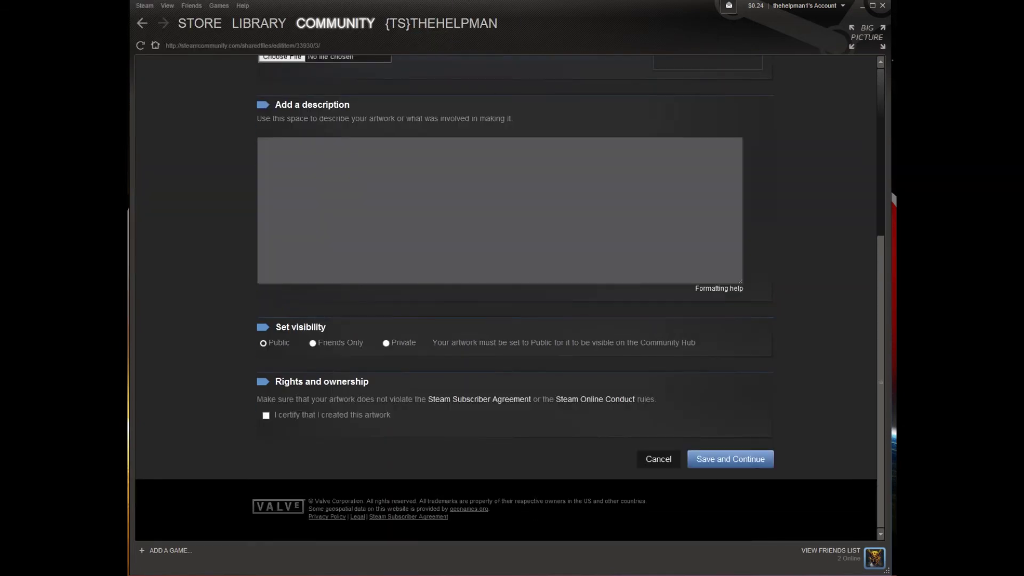
scroll(509, 296, up, 4)
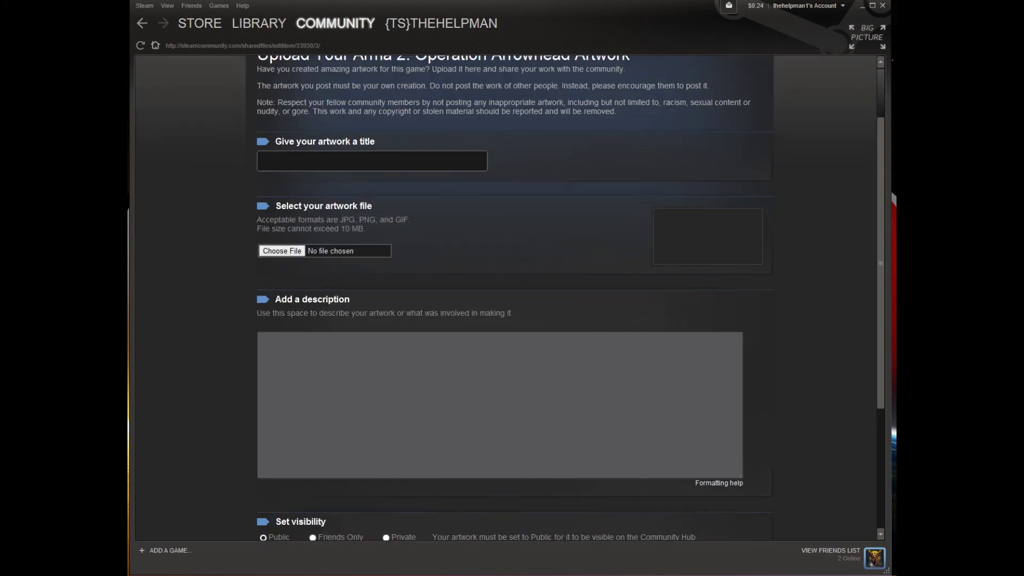
click(258, 22)
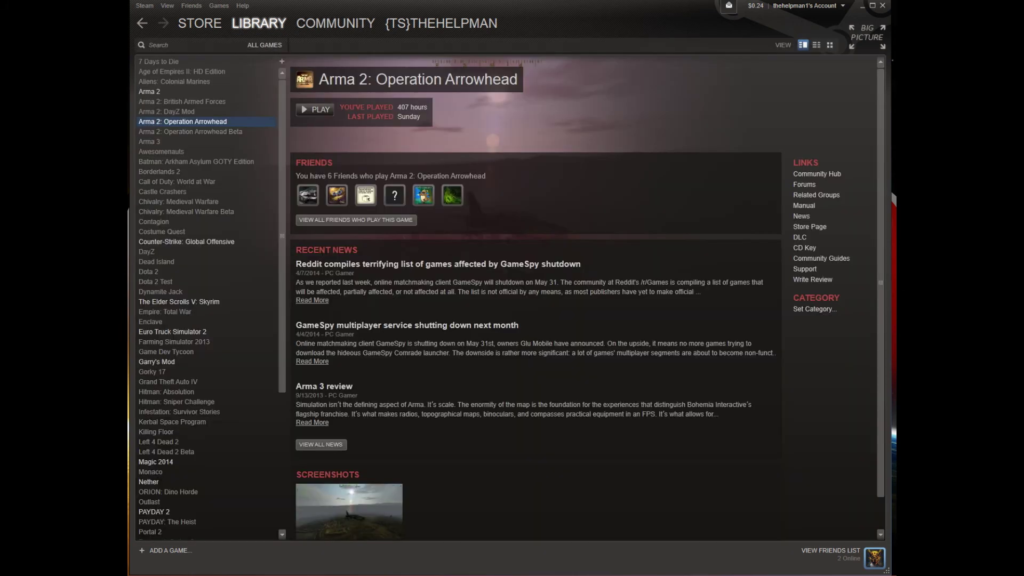